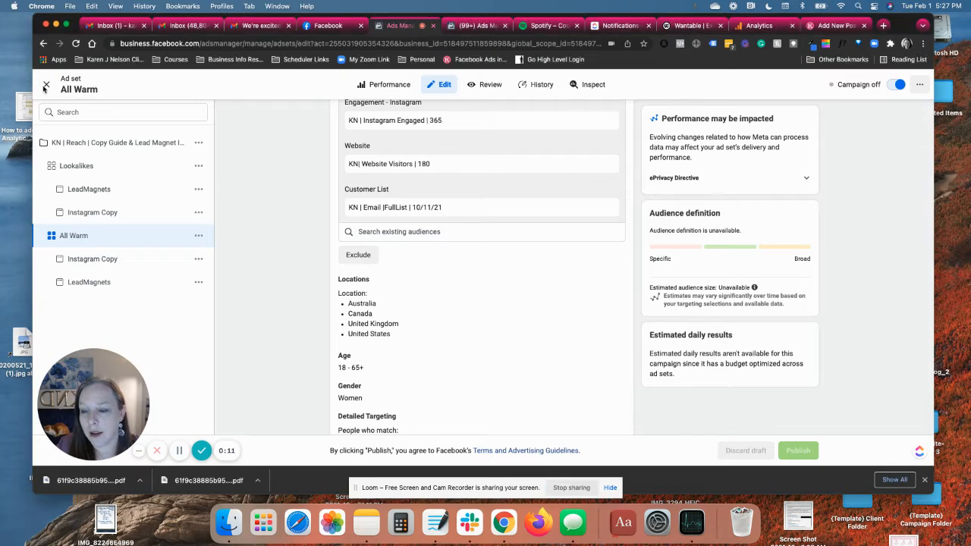
- Leave the ad set editor, check the KN | Reach campaign in the campaign list, and reopen its All Warm ad set for editing
left_click(45, 85)
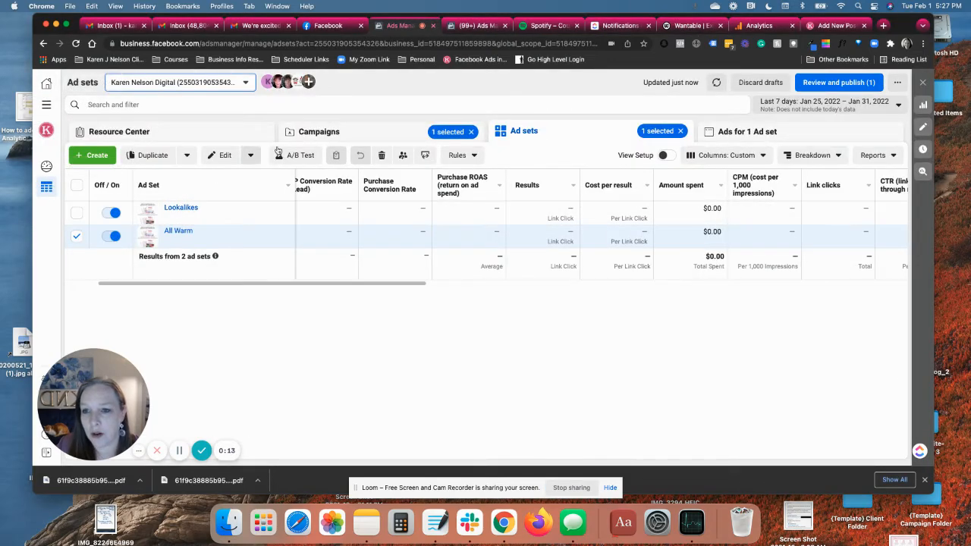
left_click(357, 134)
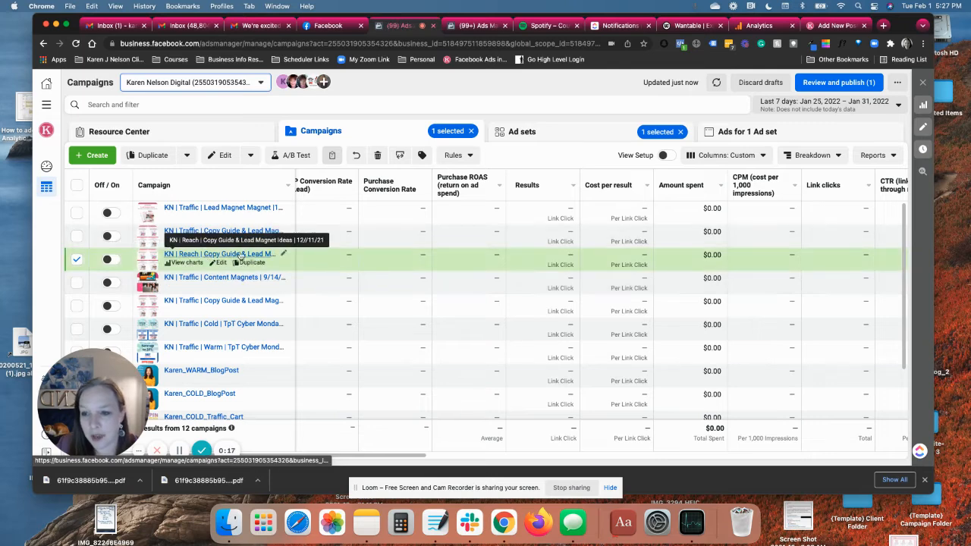
left_click(513, 140)
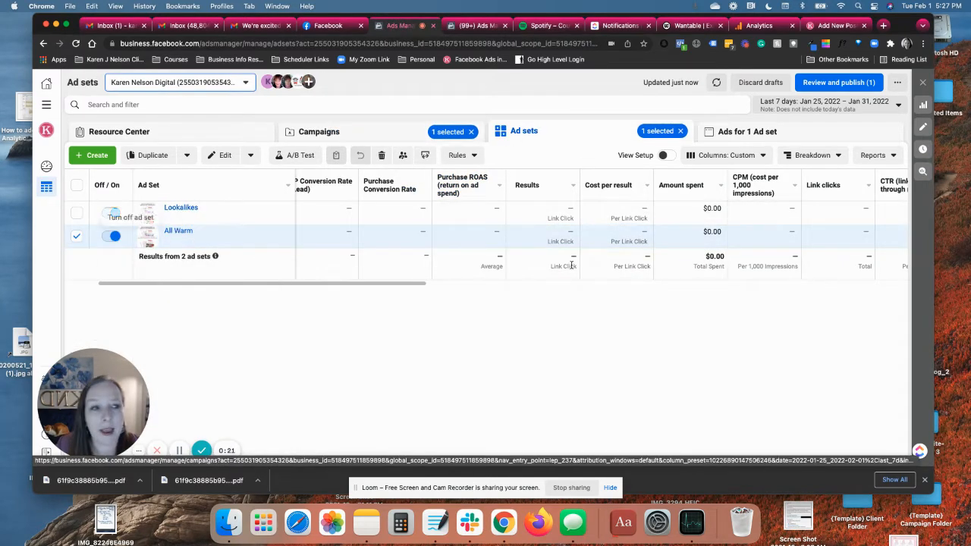
left_click(923, 129)
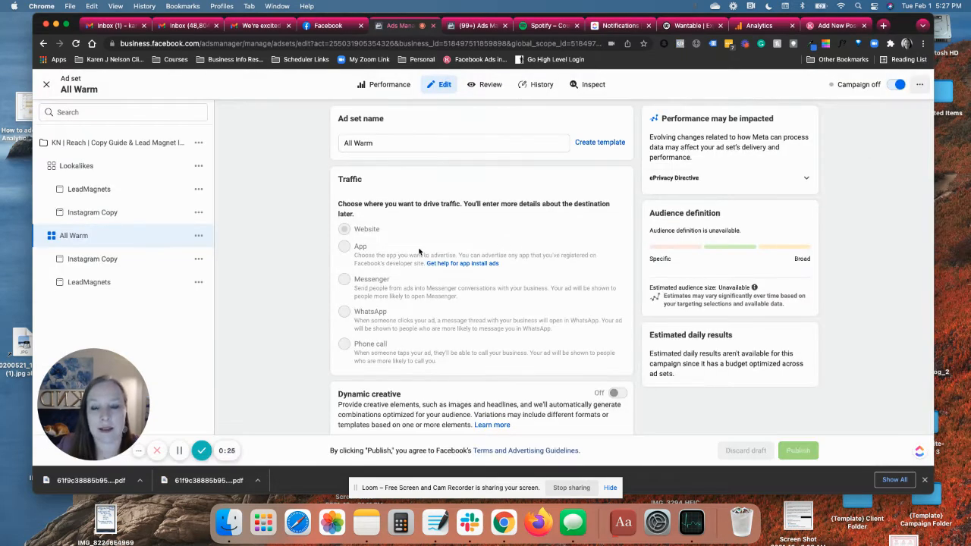
- Review the custom audiences of the All Warm ad set and open its audience locations for editing
scroll(361, 253, "down", 5)
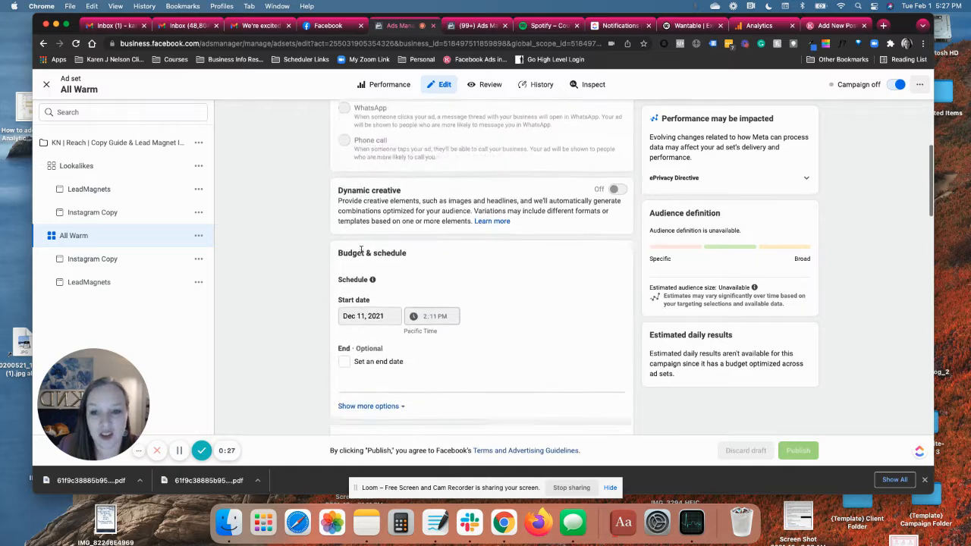
scroll(361, 252, "down", 8)
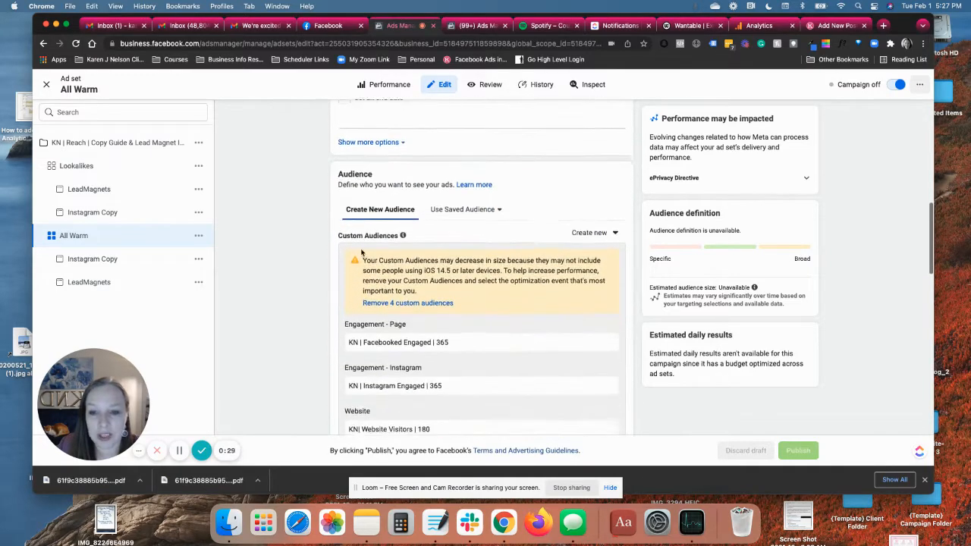
scroll(362, 253, "down", 2)
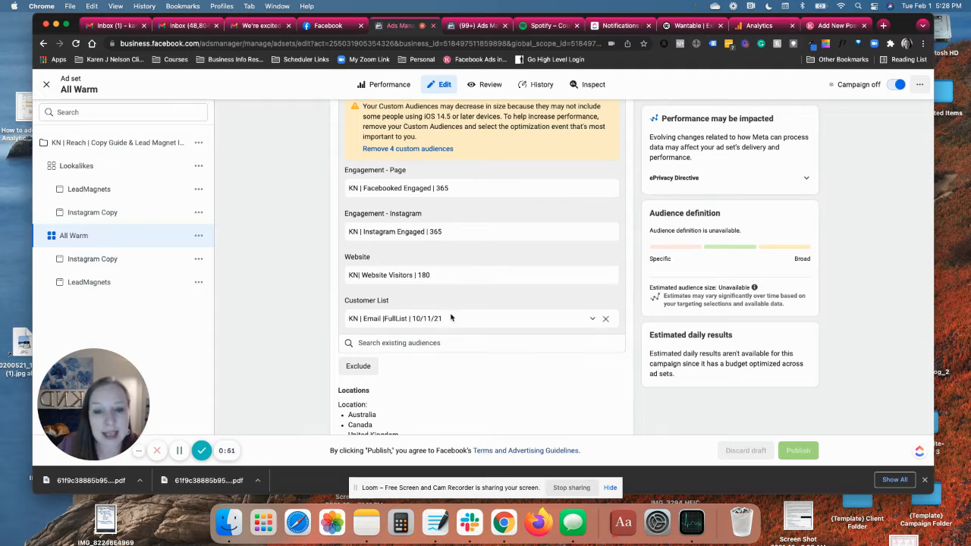
scroll(389, 320, "down", 3)
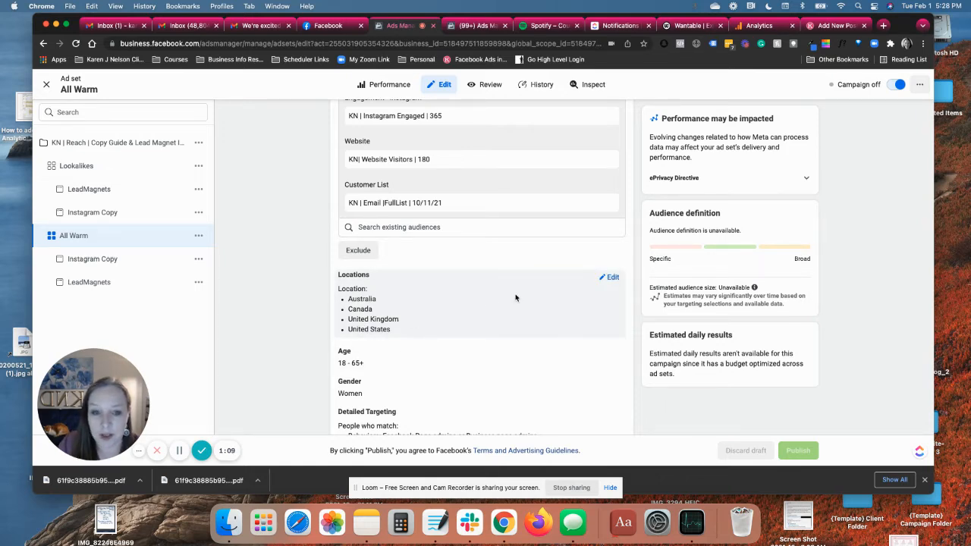
left_click(612, 279)
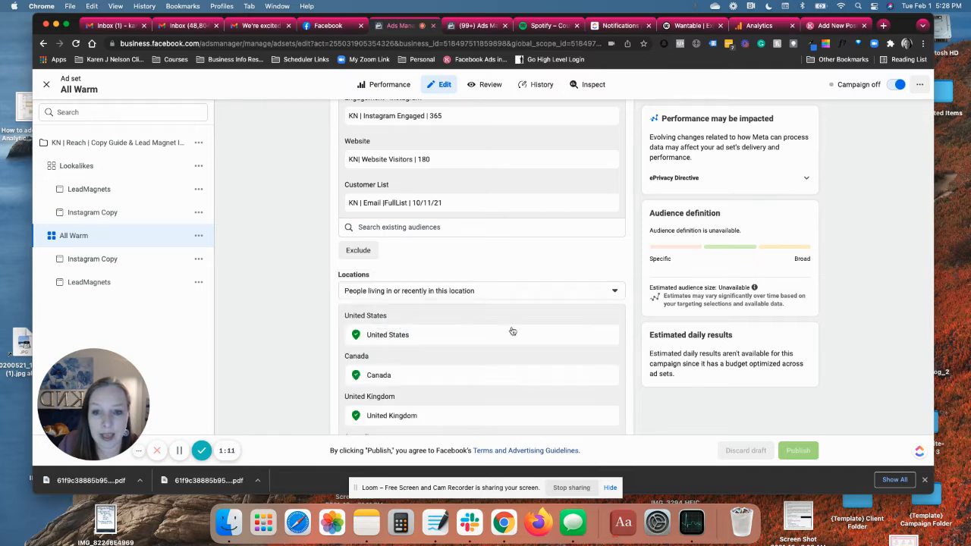
- Remove Canada, United Kingdom, Australia and United States from the ad set's targeted locations
scroll(513, 331, "down", 1)
scroll(512, 330, "up", 1)
scroll(510, 258, "down", 5)
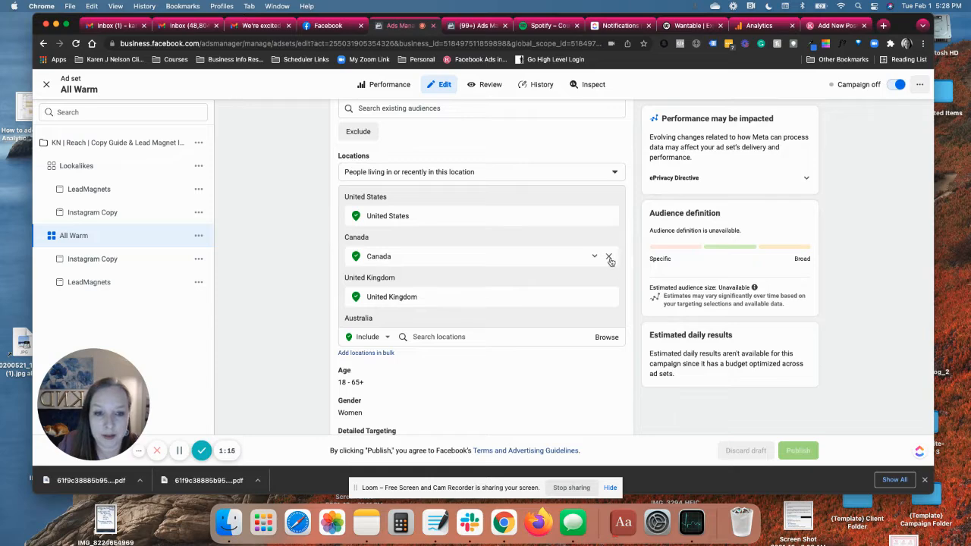
left_click(615, 260)
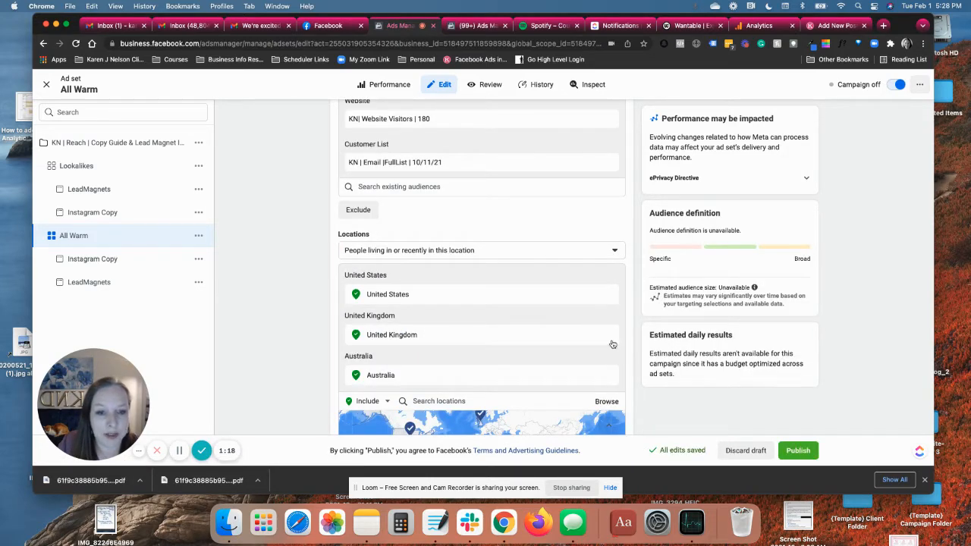
left_click(609, 337)
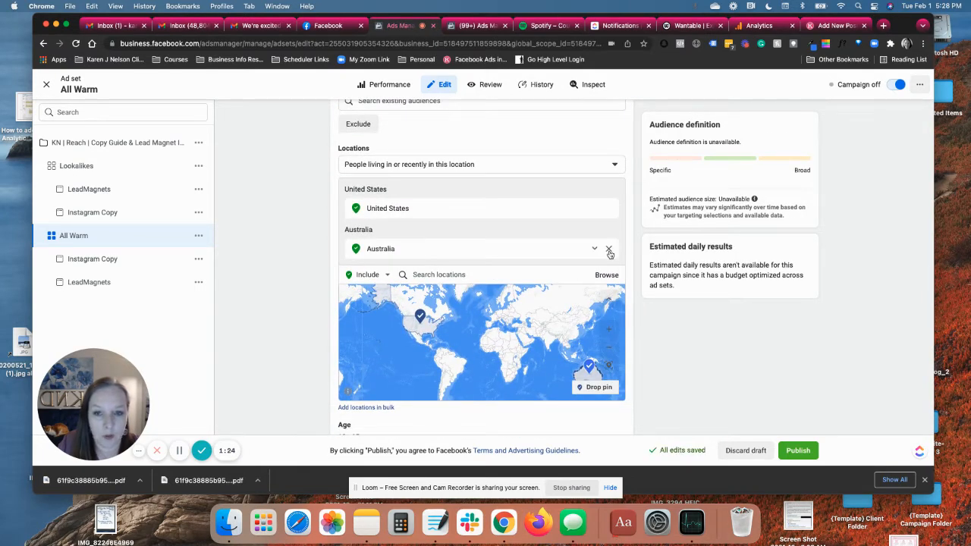
left_click(609, 251)
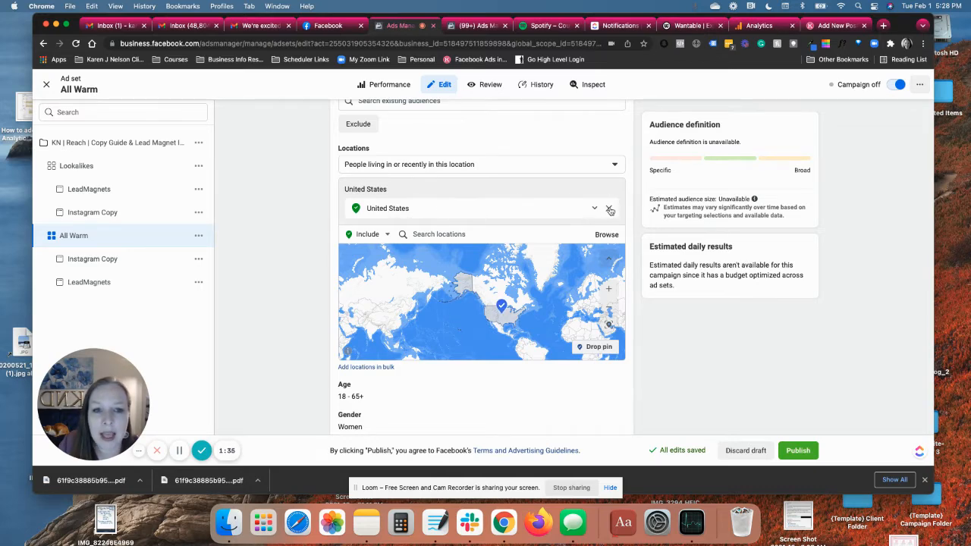
left_click(609, 209)
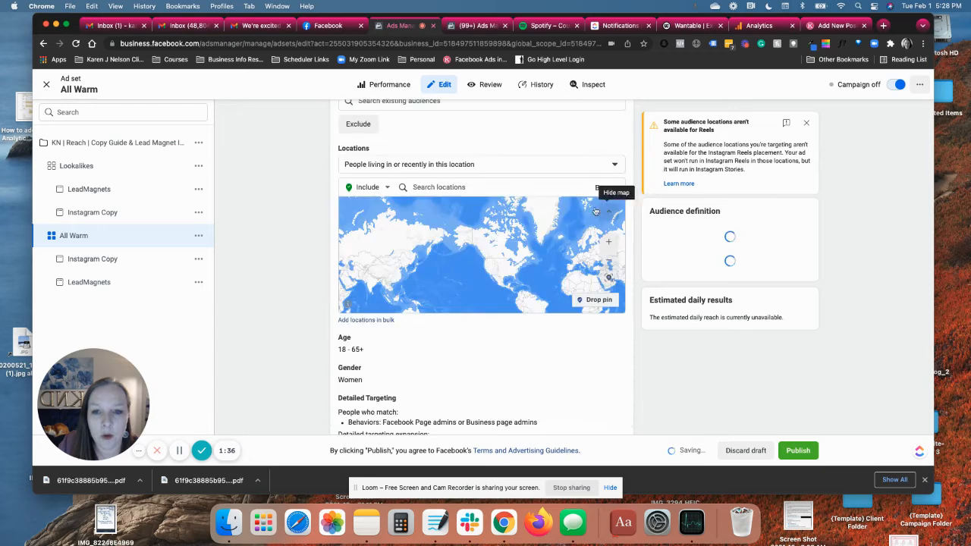
- Add Seattle, Washington as an included location and set its radius to 10 mi
left_click(423, 190)
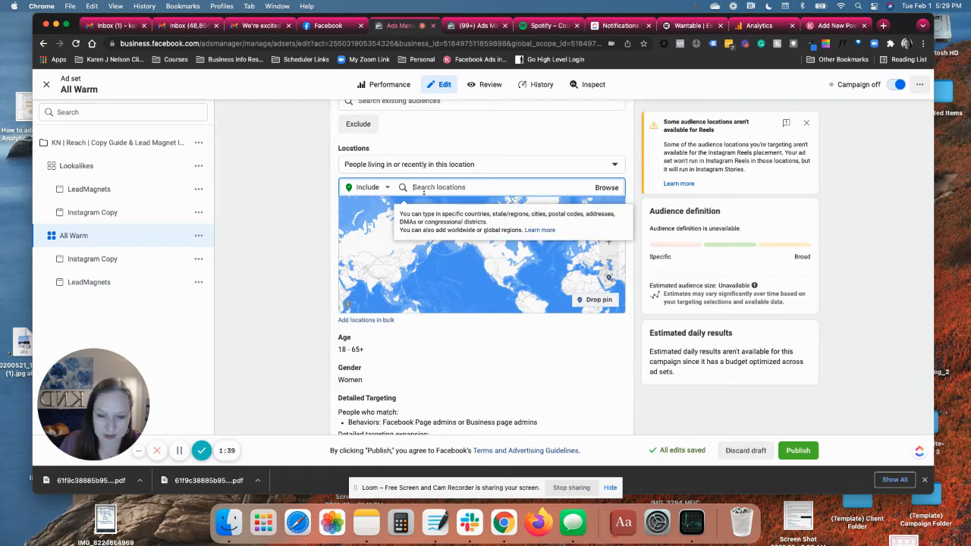
type("Seattle")
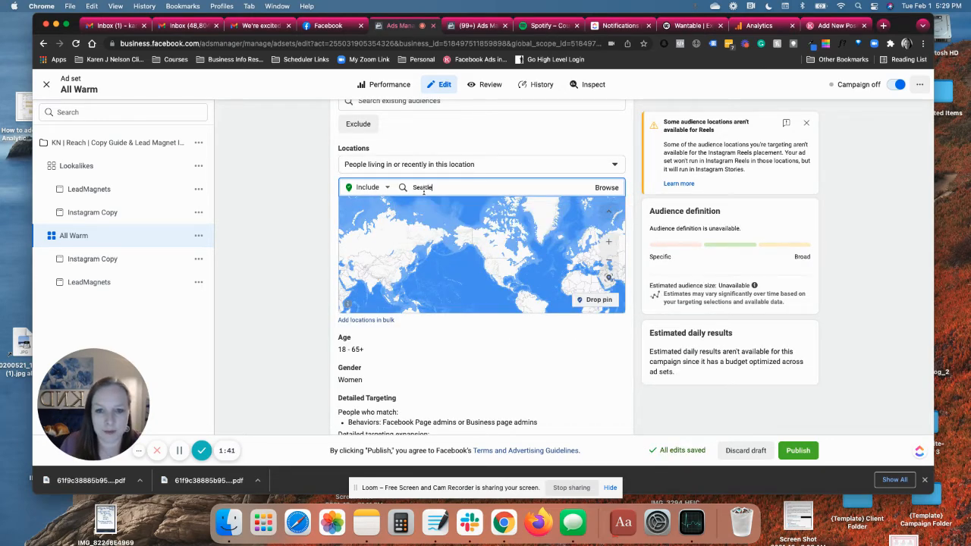
key("Return")
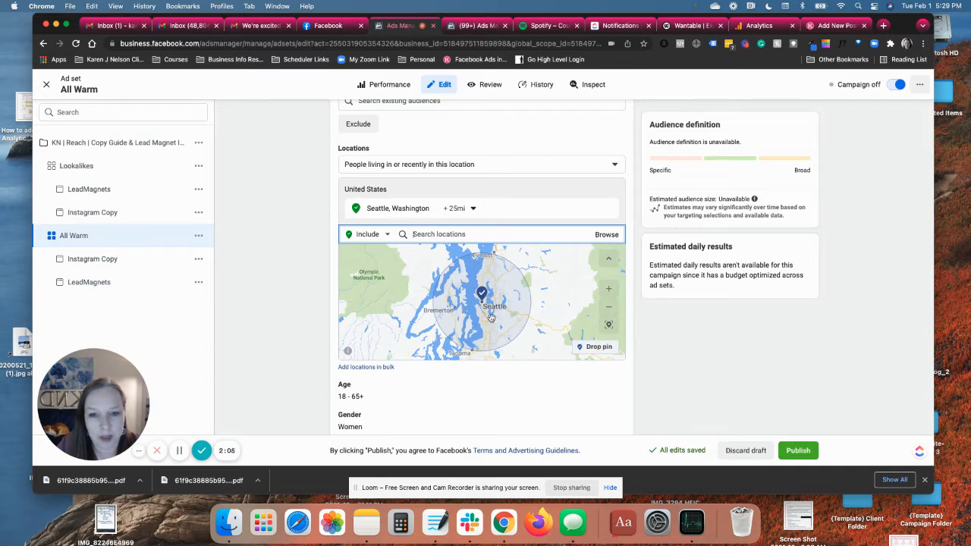
left_click(473, 210)
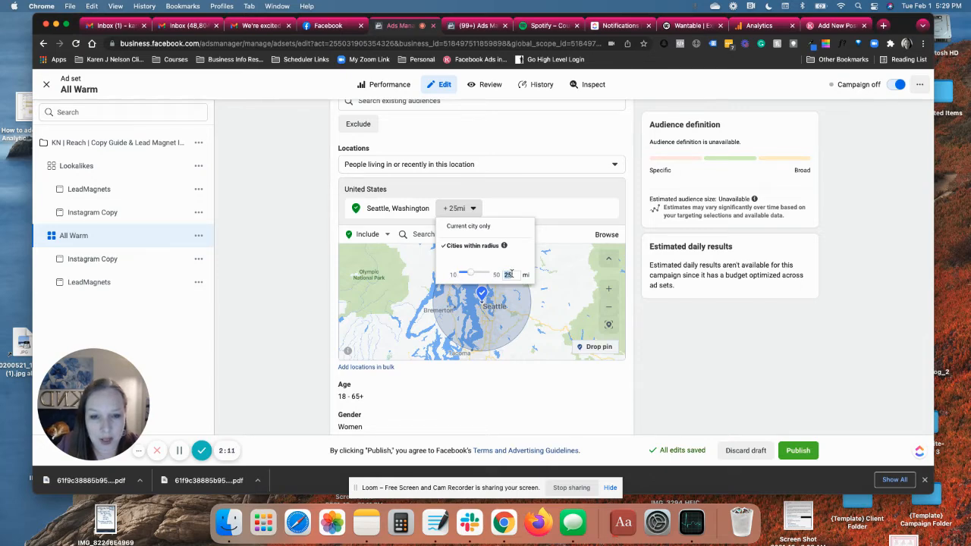
key("Return")
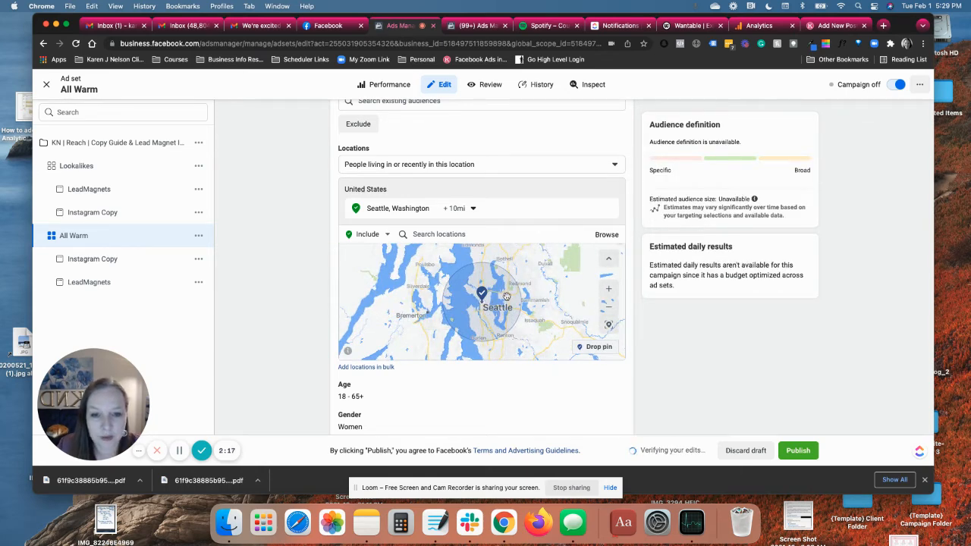
- Drop a pin on the map east of Seattle and set its radius to 50 mi
left_click_drag(484, 301, 507, 299)
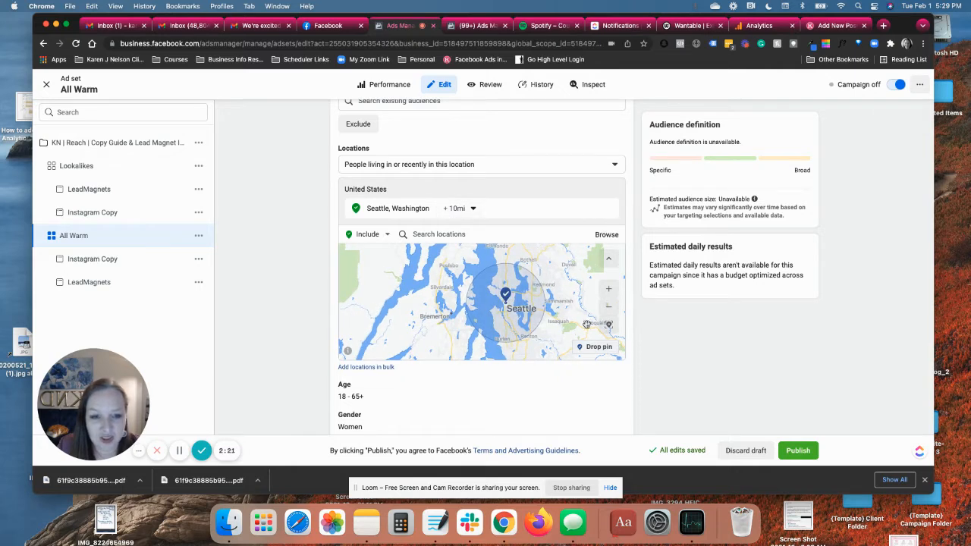
left_click(583, 346)
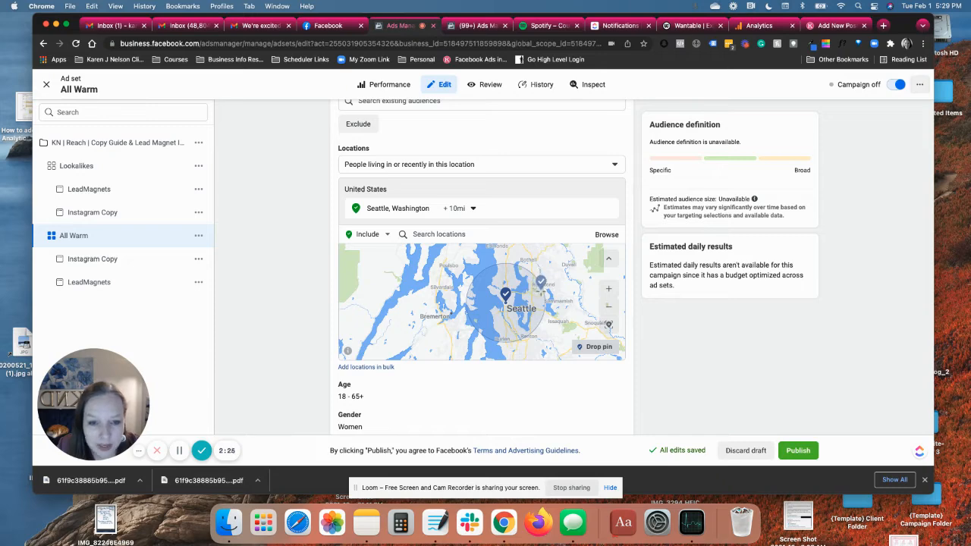
left_click(544, 292)
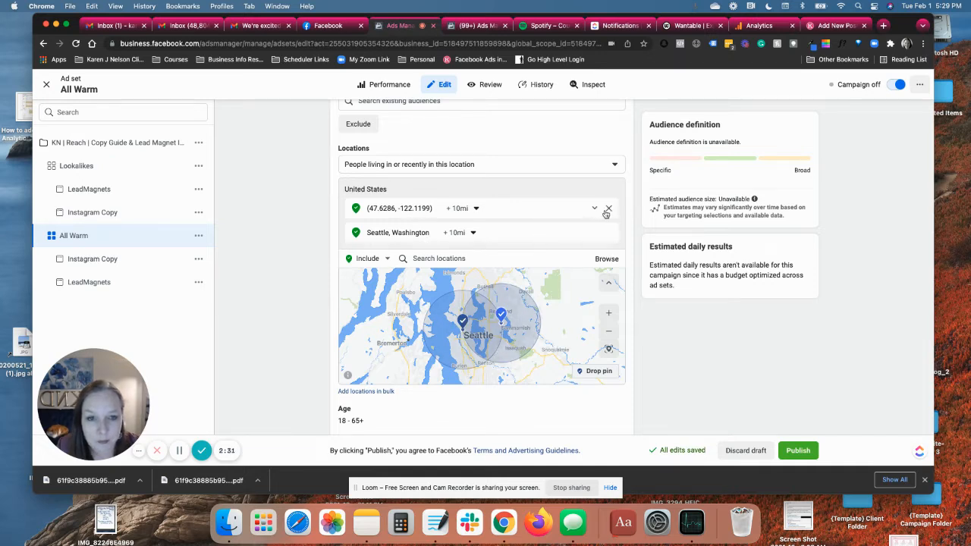
left_click(478, 210)
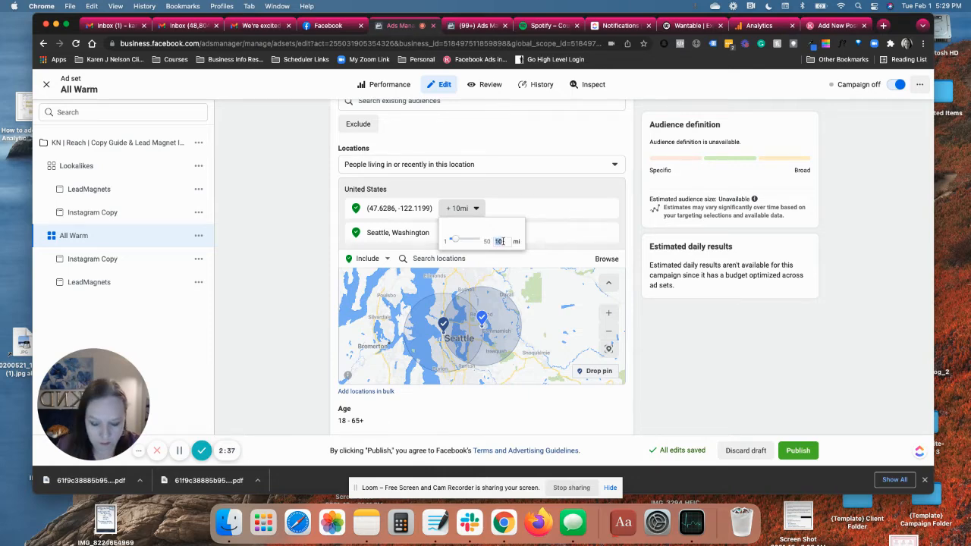
type("50")
key("Return")
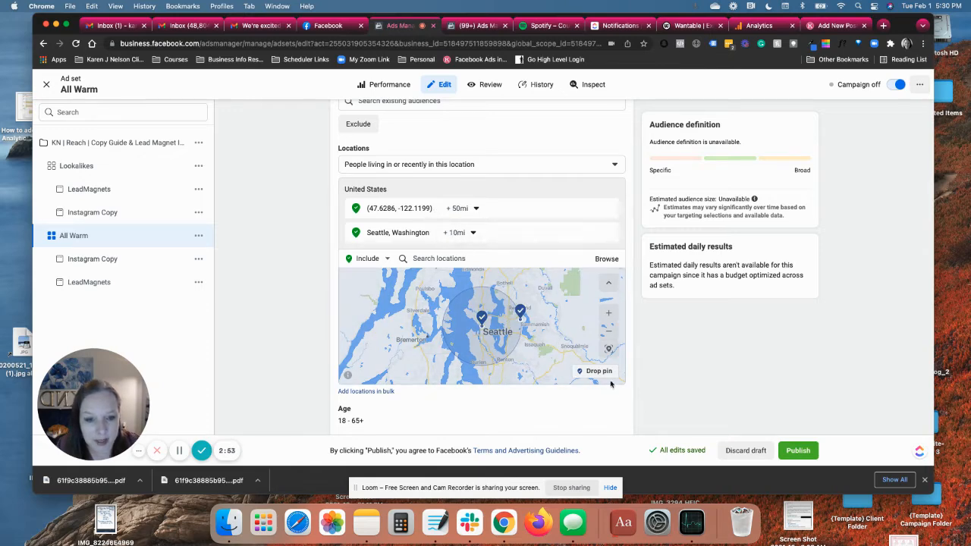
- Add the ZIP code 98155 in Shoreline, Washington as an included location
left_click(428, 261)
type("9")
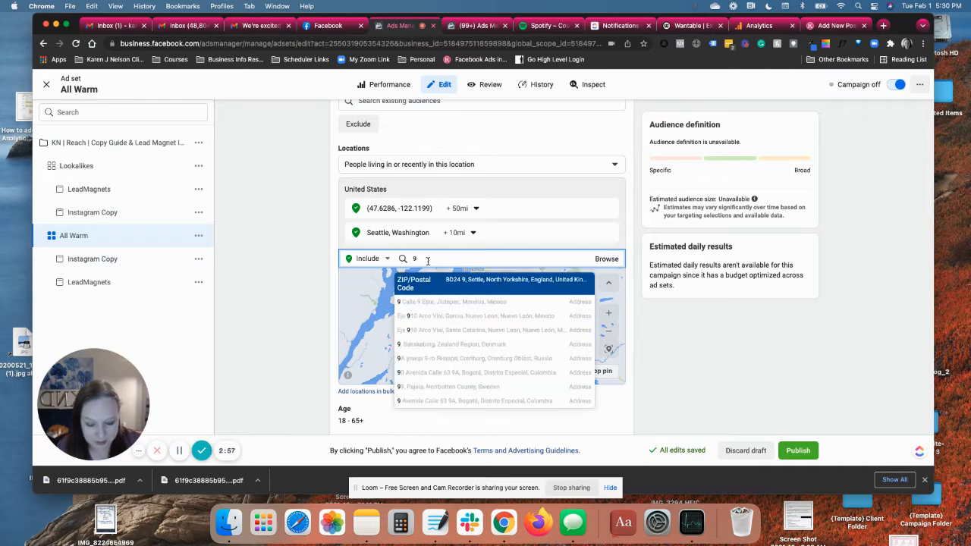
type("8155")
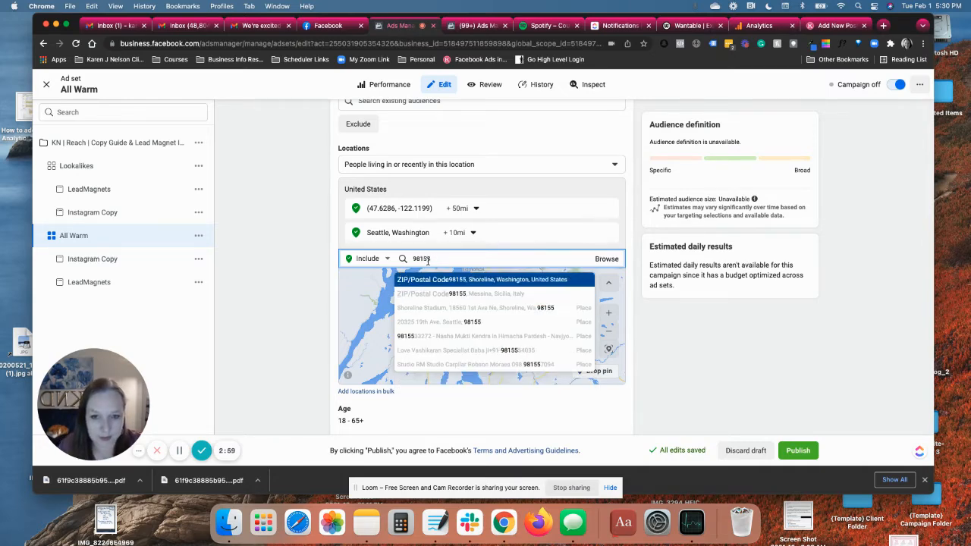
key("Return")
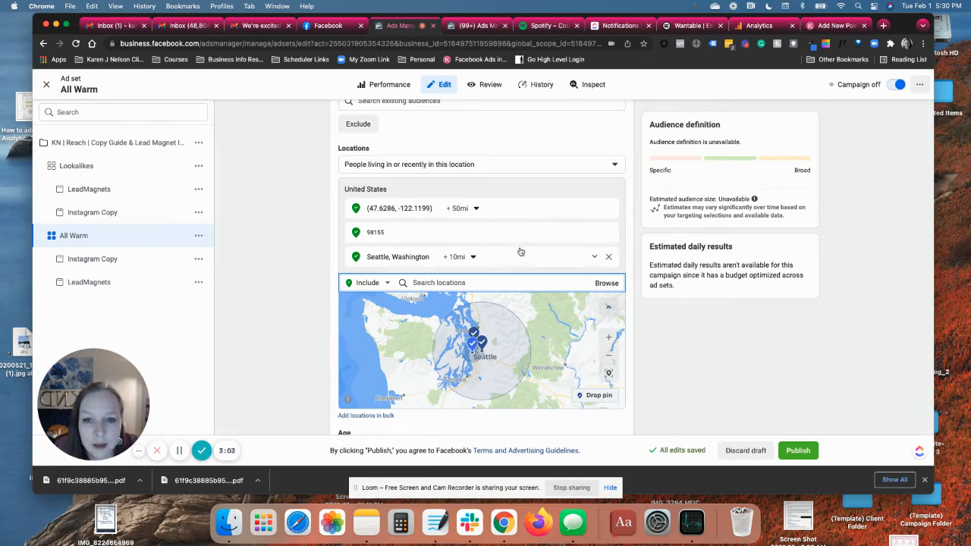
- Remove the dropped pin, Seattle and the ZIP code 98155 from the targeted locations
left_click(609, 209)
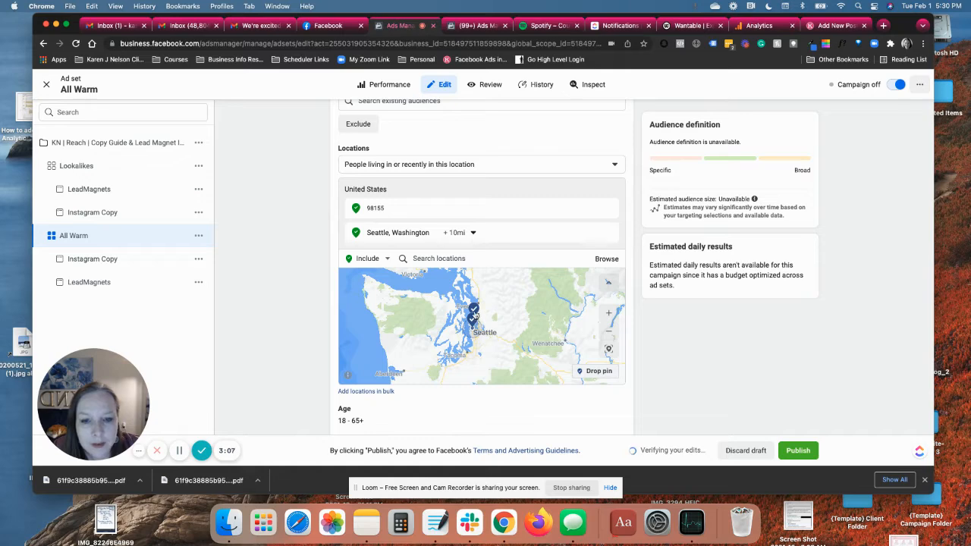
left_click(608, 313)
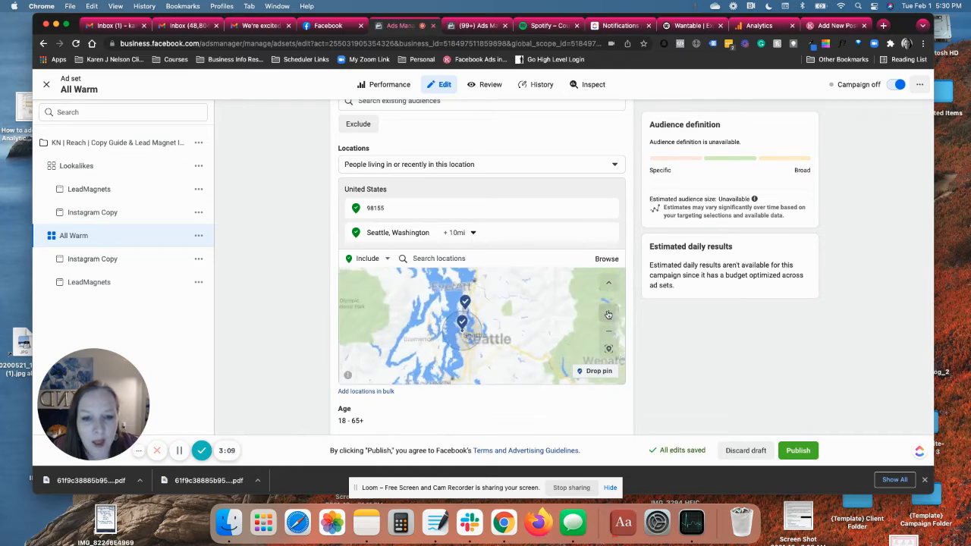
left_click(609, 314)
left_click(608, 314)
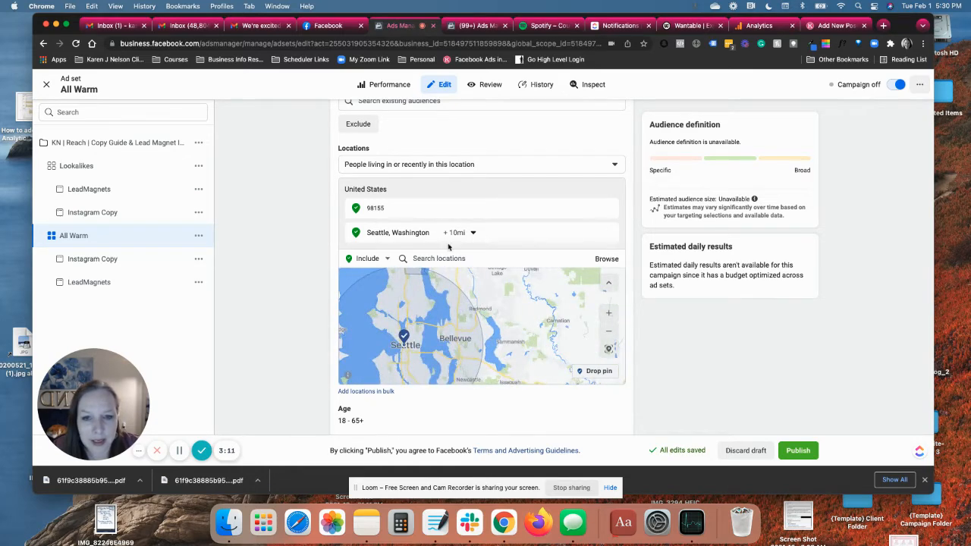
left_click(609, 233)
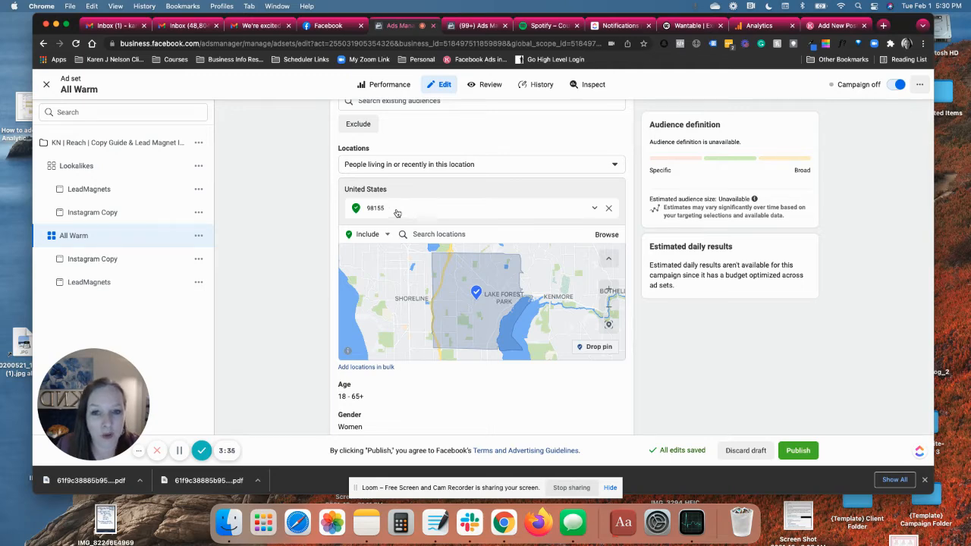
left_click(610, 210)
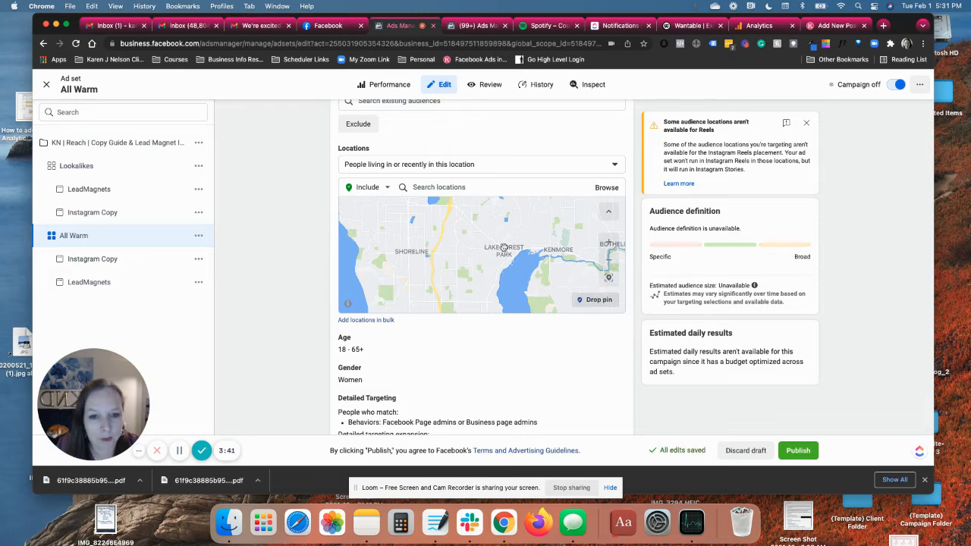
- Drop a pin on the map at Lake Forest Park and set its radius to 20 mi
left_click(583, 302)
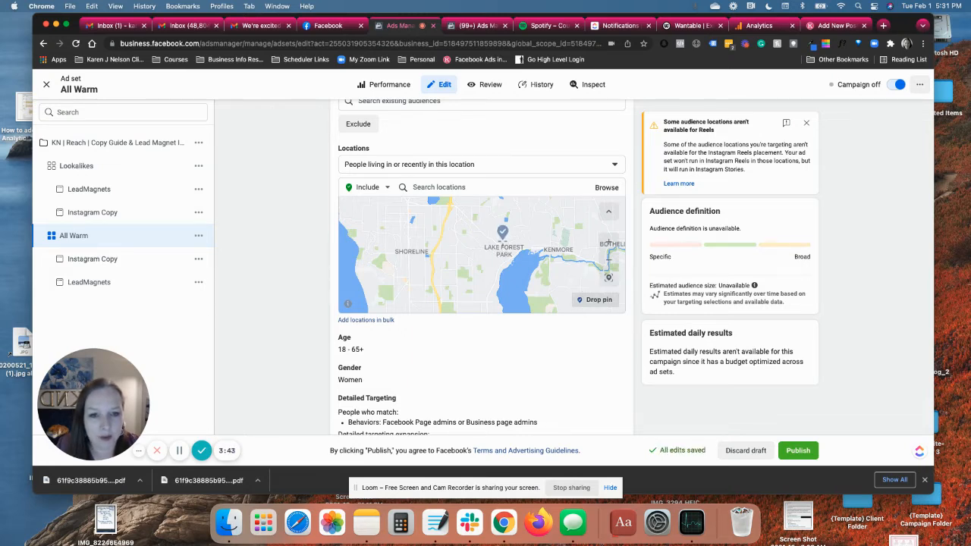
left_click(502, 239)
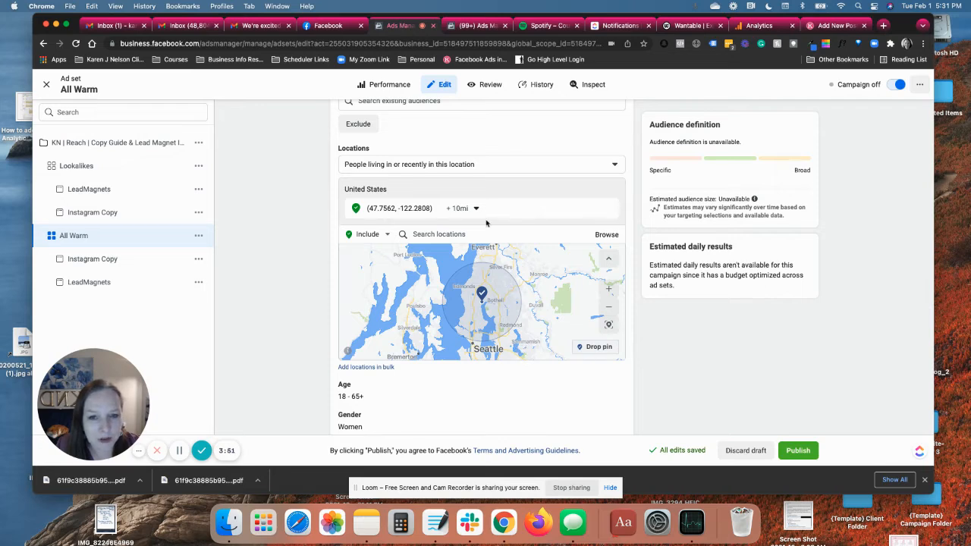
left_click(460, 208)
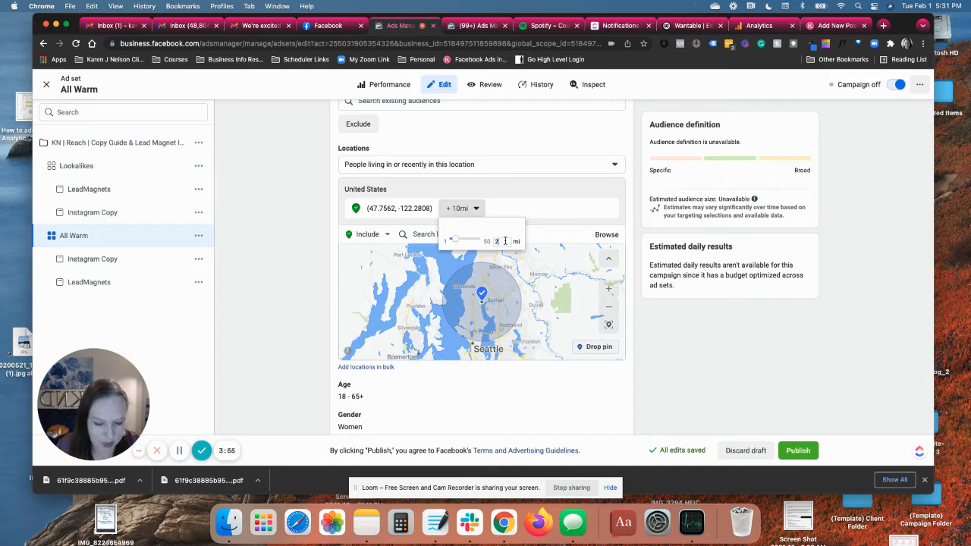
key("Return")
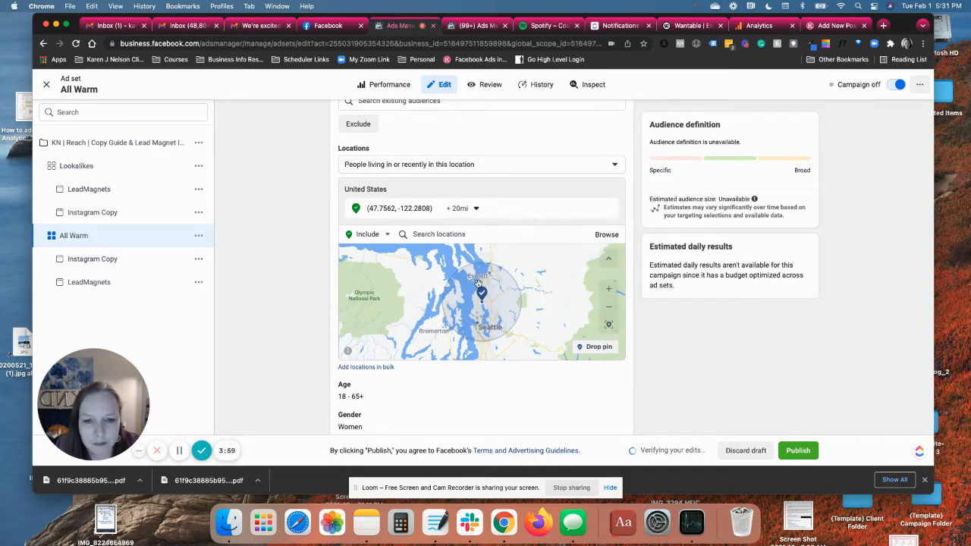
- Reduce the radius of the Lake Forest Park pin to 10 mi
left_click(475, 211)
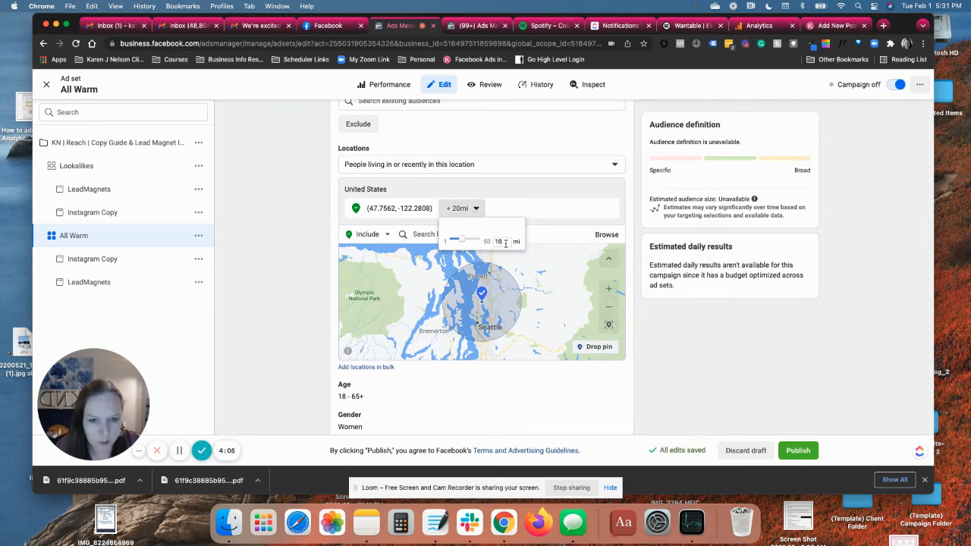
type("10")
key("Return")
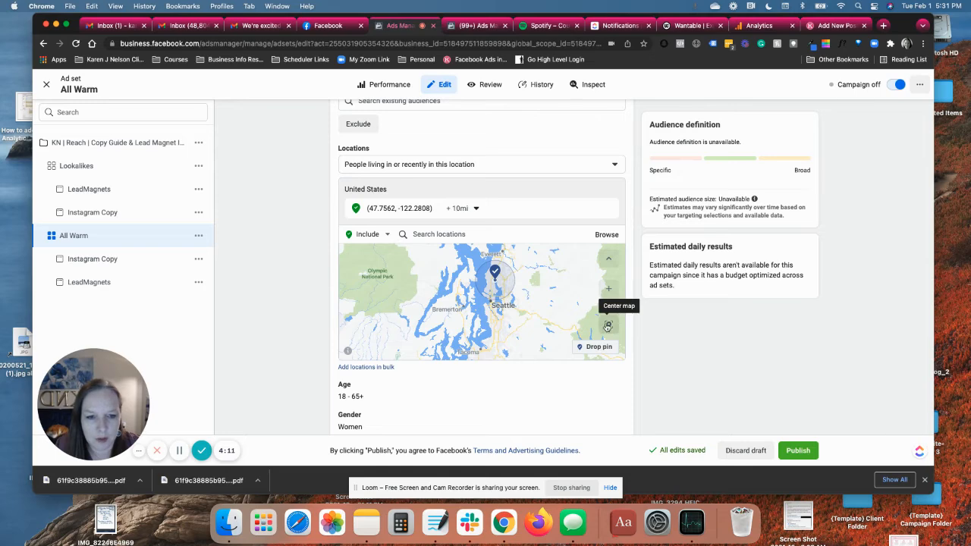
- Drop a second pin on the map near Everett, north of the Lake Forest Park pin
left_click(595, 347)
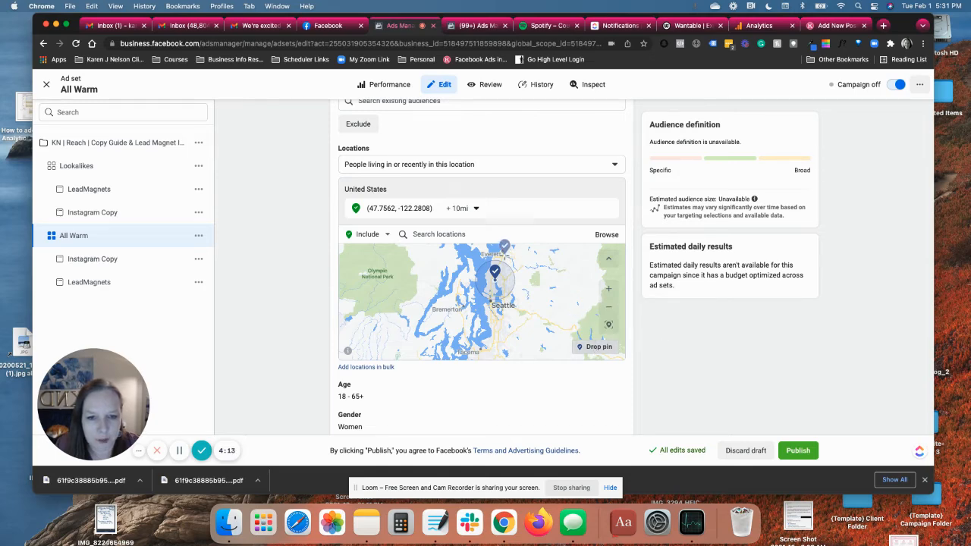
left_click(504, 253)
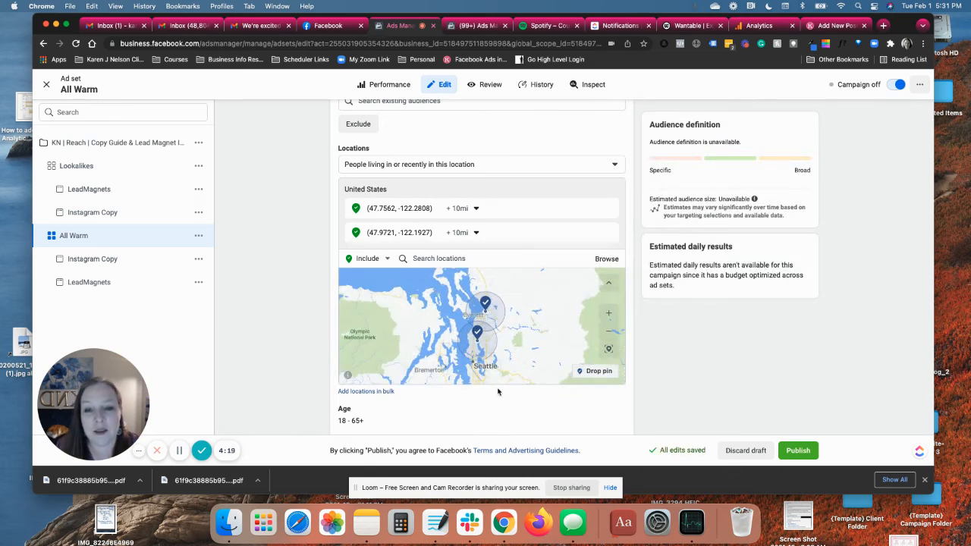
scroll(469, 234, "up", 2)
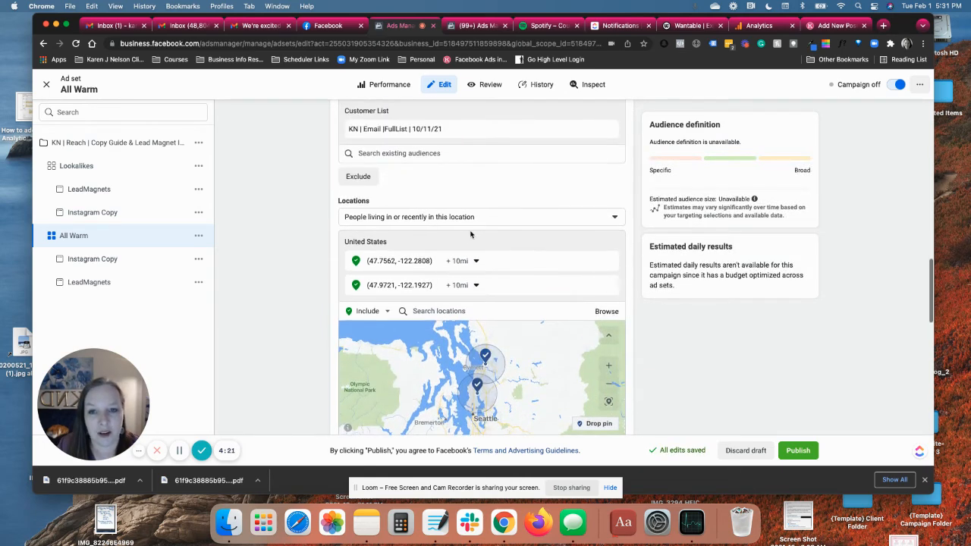